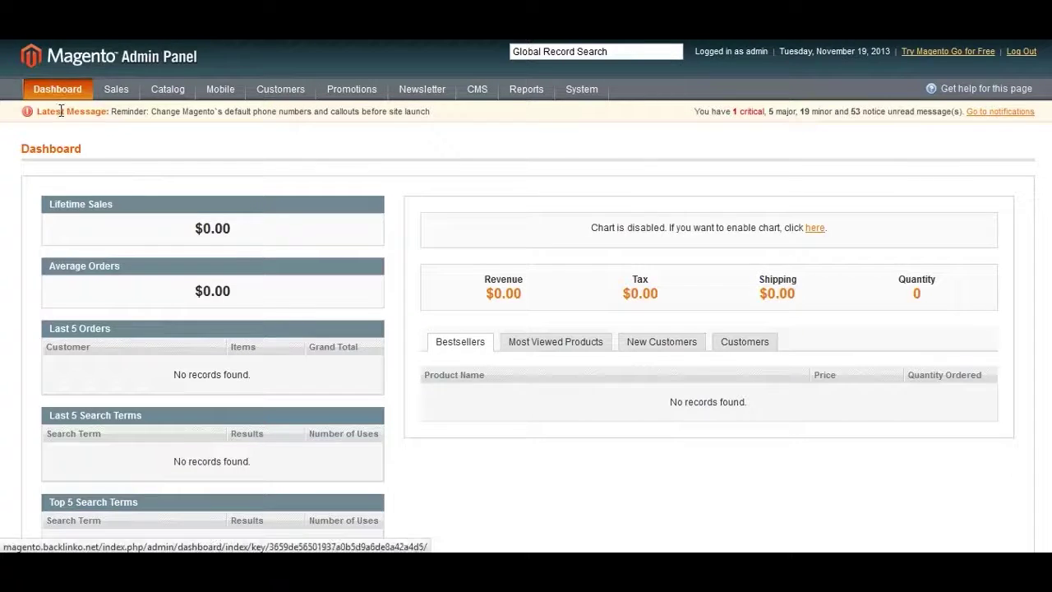
Bring up the System menu's dropdown from the dashboard's top navigation bar.
{"action": "mouse_move", "coordinate": [582, 92]}
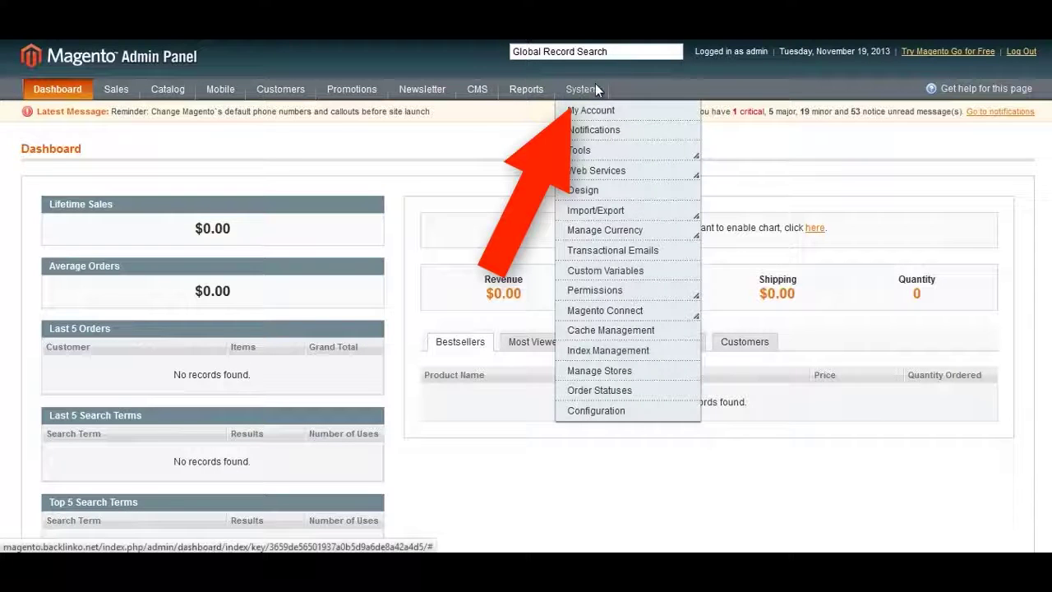
Go to System > Configuration and show the Design section's HTML Head settings.
{"action": "left_click", "coordinate": [591, 411]}
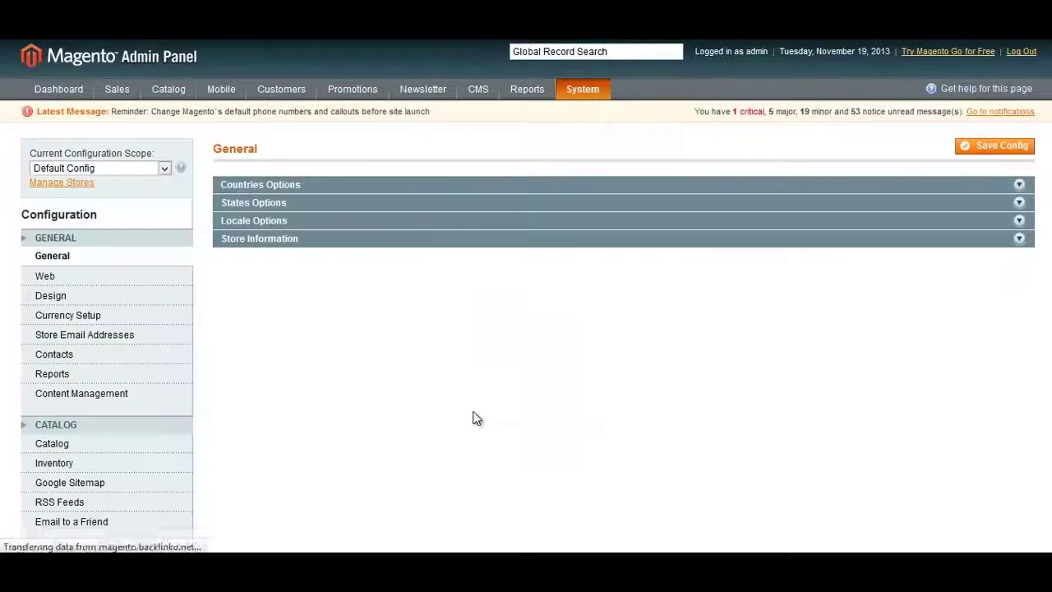
{"action": "left_click", "coordinate": [51, 296]}
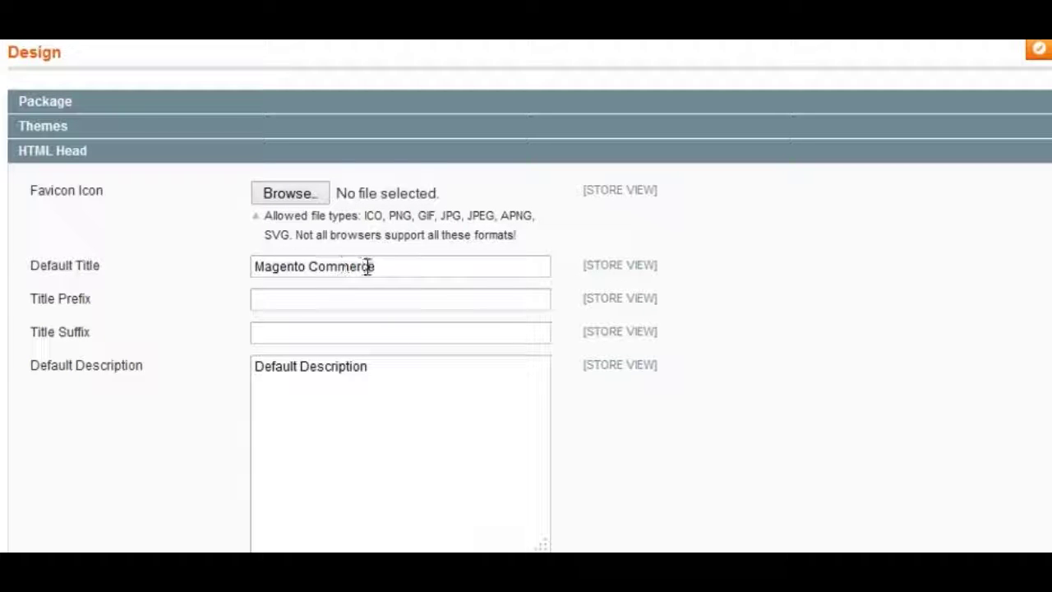
Set Default Title to 'Buy T-Shirts Online' and Title Suffix to 'QuickSprout'.
{"action": "left_click_drag", "start_coordinate": [396, 268], "coordinate": [253, 266]}
{"action": "key", "text": "BackSpace"}
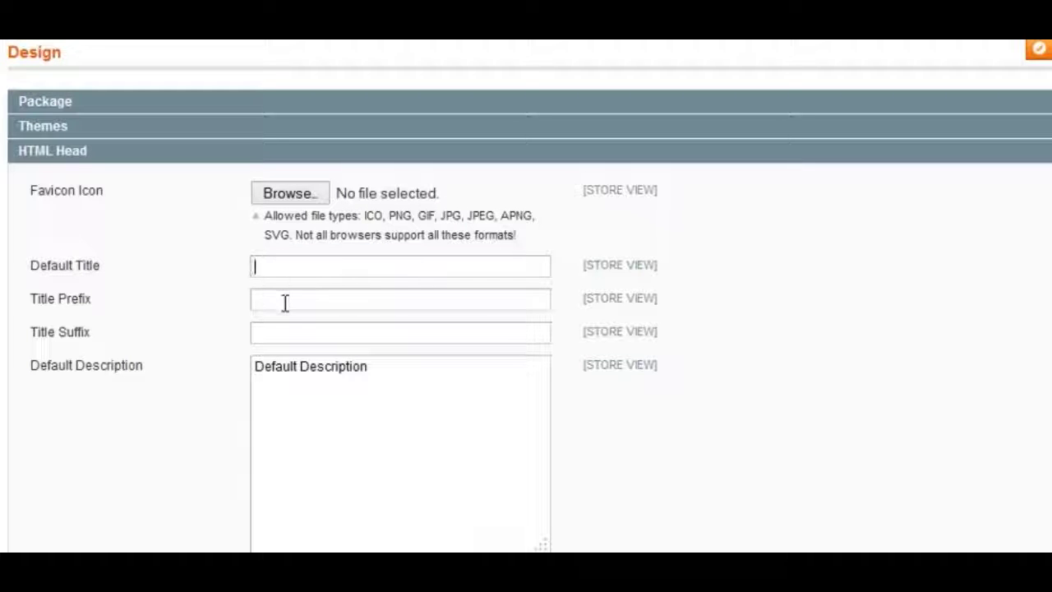
{"action": "left_click", "coordinate": [314, 338]}
{"action": "type", "text": "QuickSprout"}
{"action": "left_click", "coordinate": [283, 270]}
{"action": "type", "text": "QuickSprout"}
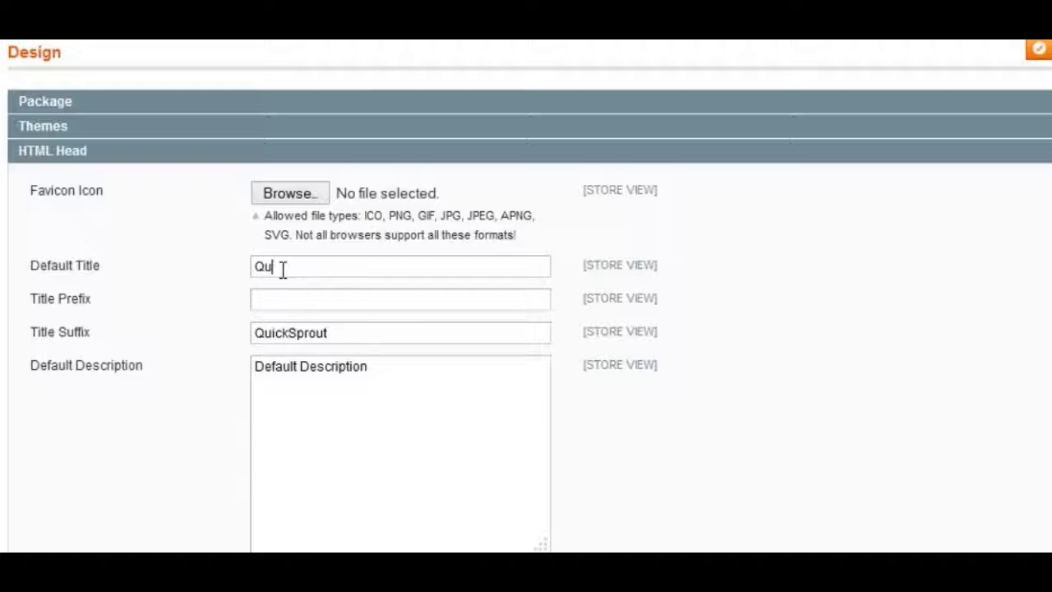
{"action": "double_click", "coordinate": [283, 270]}
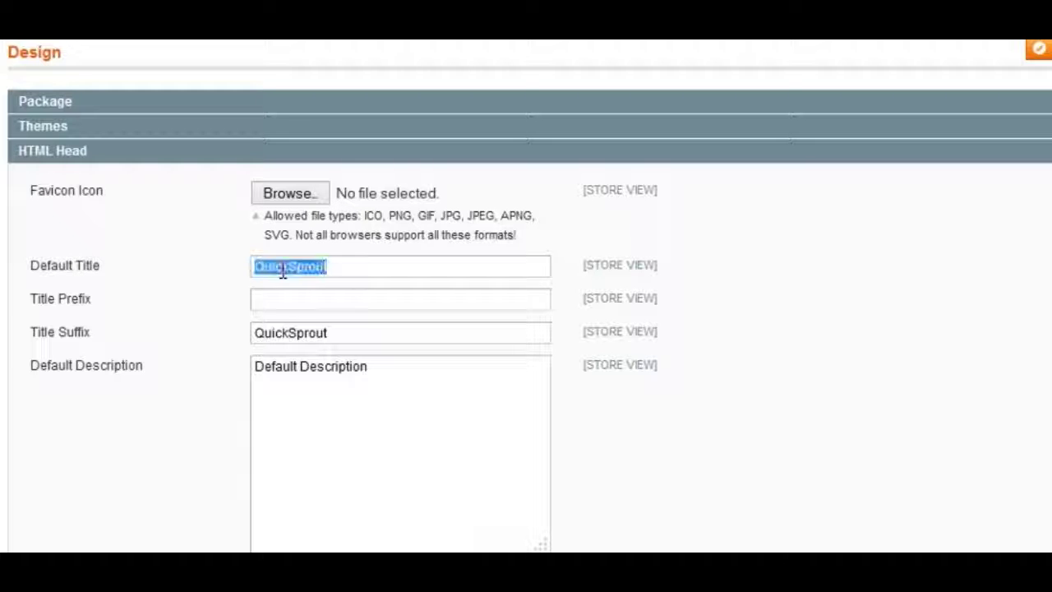
{"action": "key", "text": "BackSpace"}
{"action": "type", "text": "Buy T-Shirts Online"}
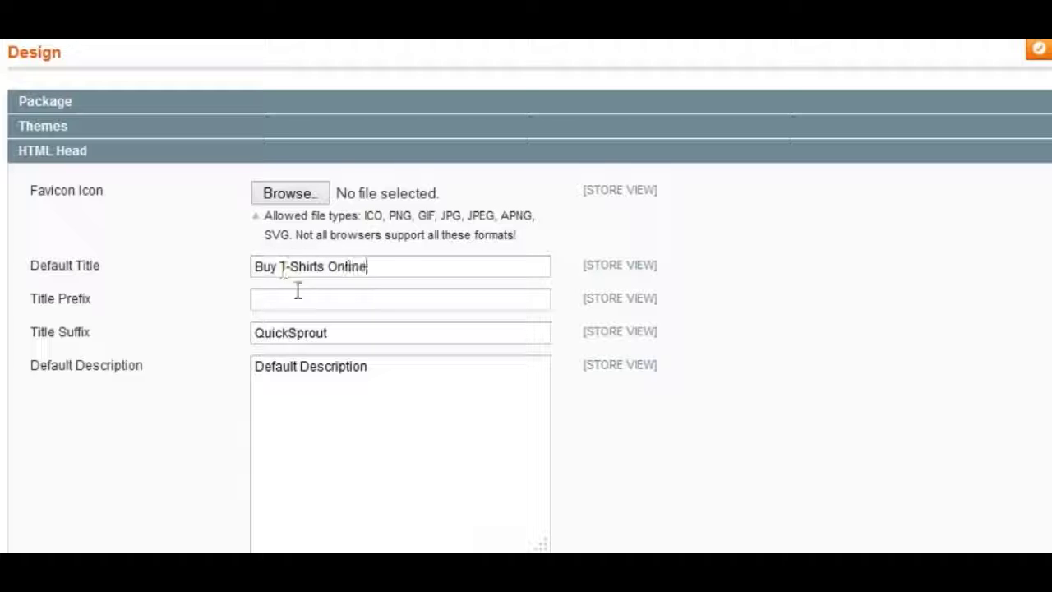
Replace the placeholder Default Description with 'QuickSprout'.
{"action": "triple_click", "coordinate": [336, 379]}
{"action": "key", "text": "BackSpace"}
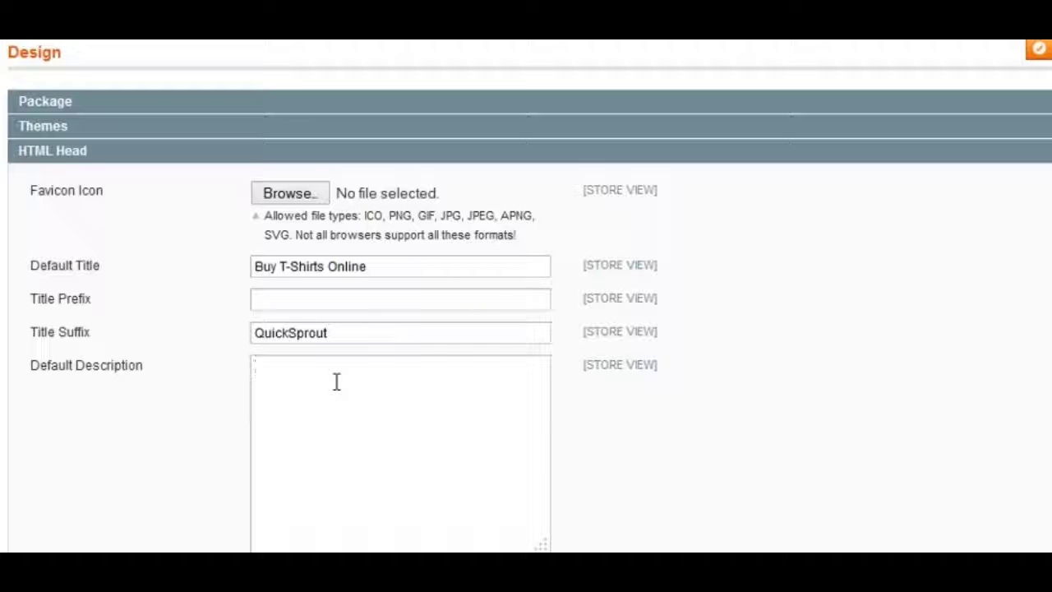
{"action": "type", "text": "QuickSprout"}
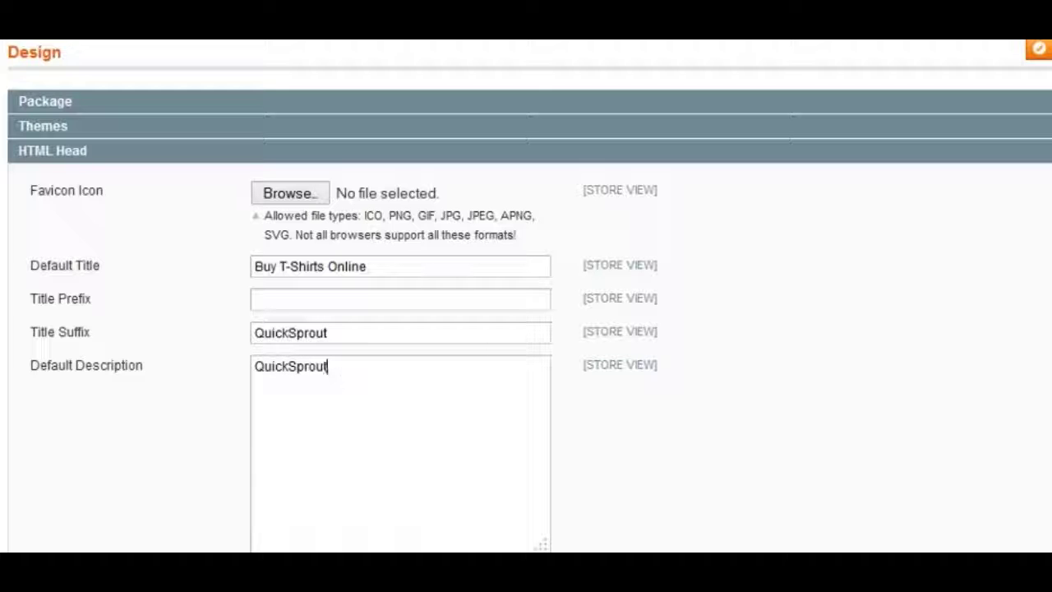
Empty the Default Keywords field and save the design configuration.
{"action": "scroll", "coordinate": [336, 381], "scroll_direction": "down", "scroll_amount": 3}
{"action": "triple_click", "coordinate": [505, 458]}
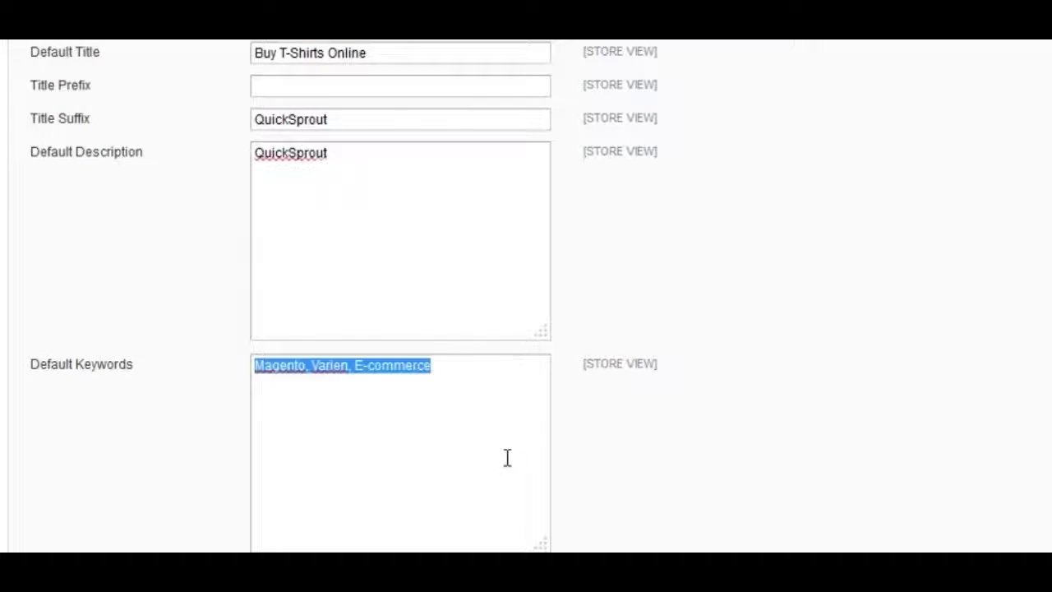
{"action": "key", "text": "BackSpace"}
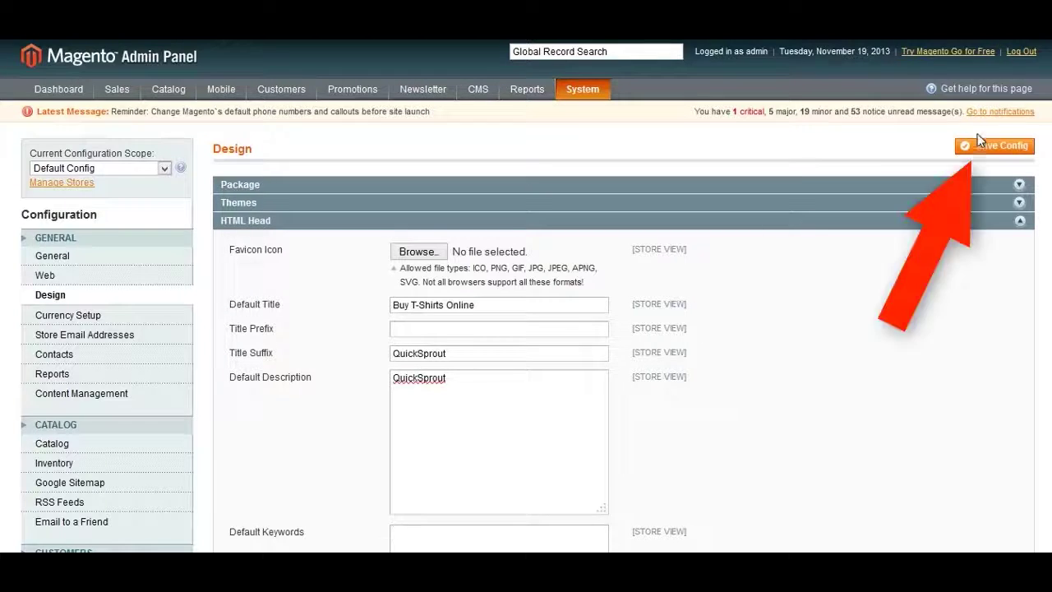
{"action": "left_click", "coordinate": [1003, 148]}
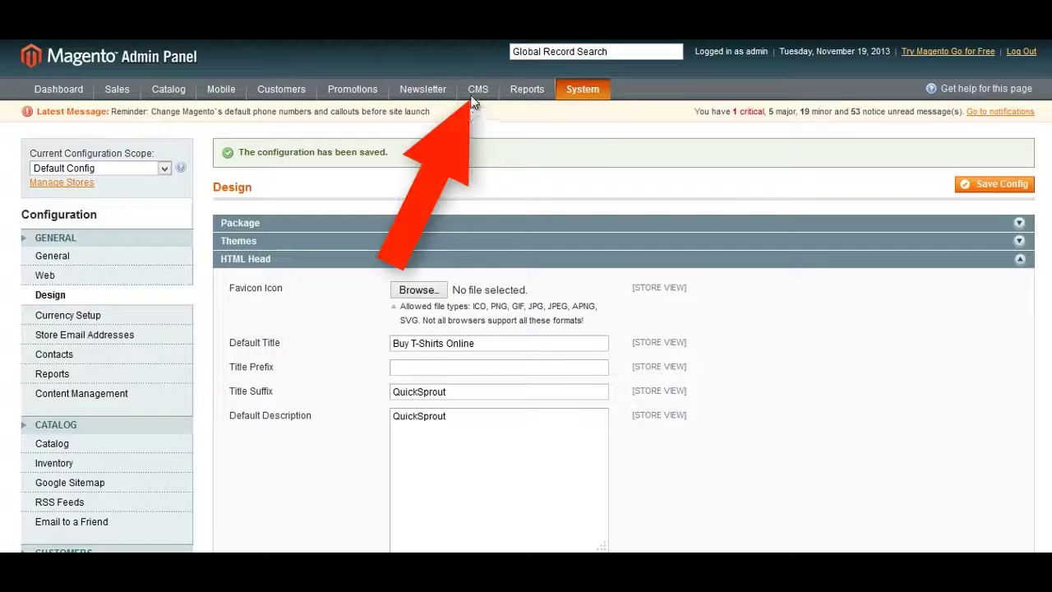
{"action": "mouse_move", "coordinate": [476, 92]}
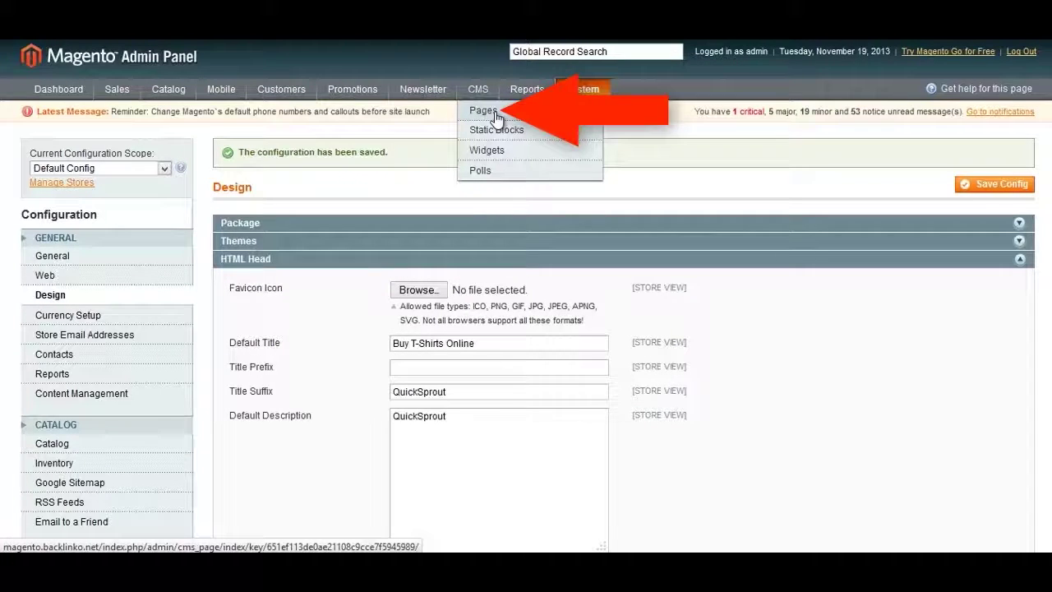
Go to CMS > Pages to view the Manage Pages grid.
{"action": "left_click", "coordinate": [493, 115]}
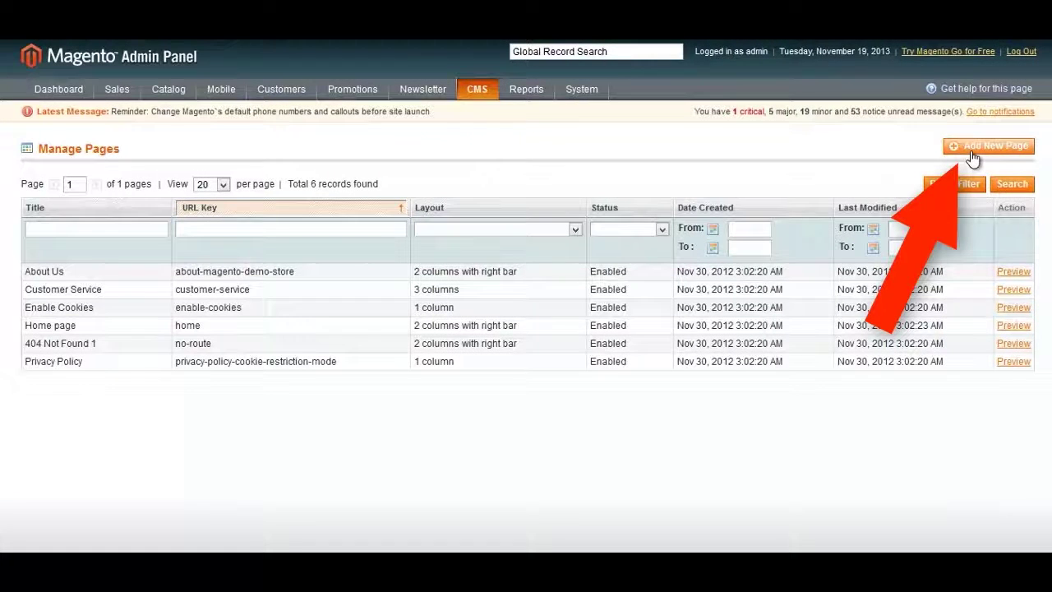
Add a new CMS page with Page Title 'Flowers' and URL key 'flowers'.
{"action": "left_click", "coordinate": [971, 152]}
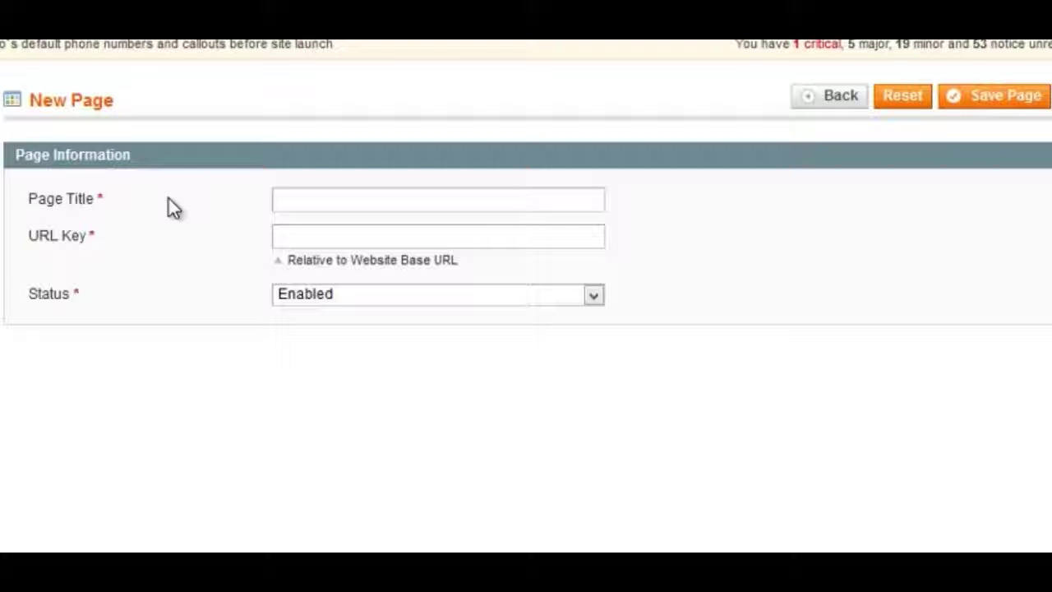
{"action": "left_click", "coordinate": [290, 206]}
{"action": "type", "text": "Frowers"}
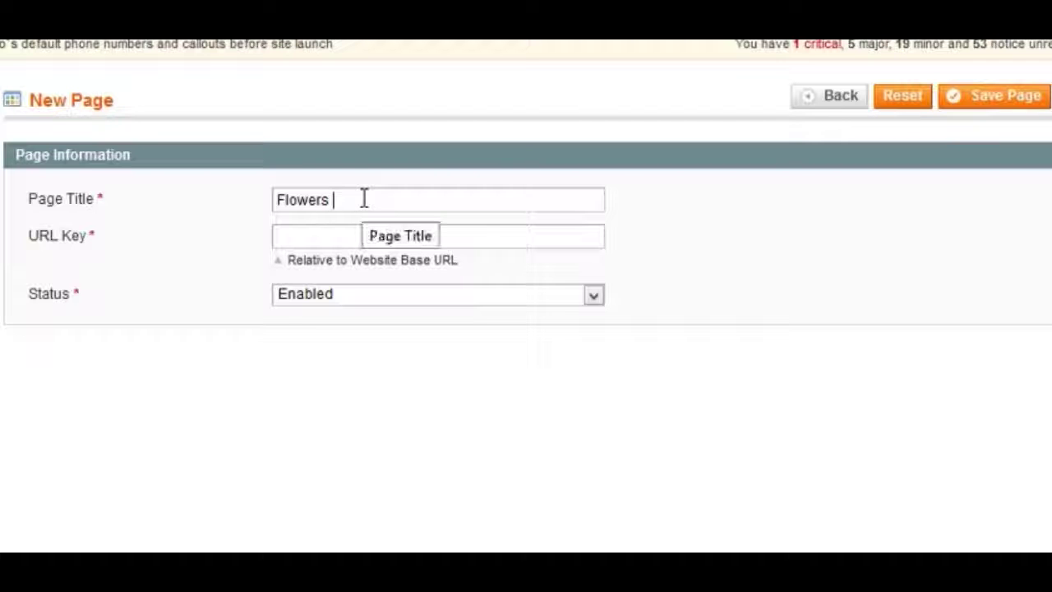
{"action": "left_click", "coordinate": [308, 238]}
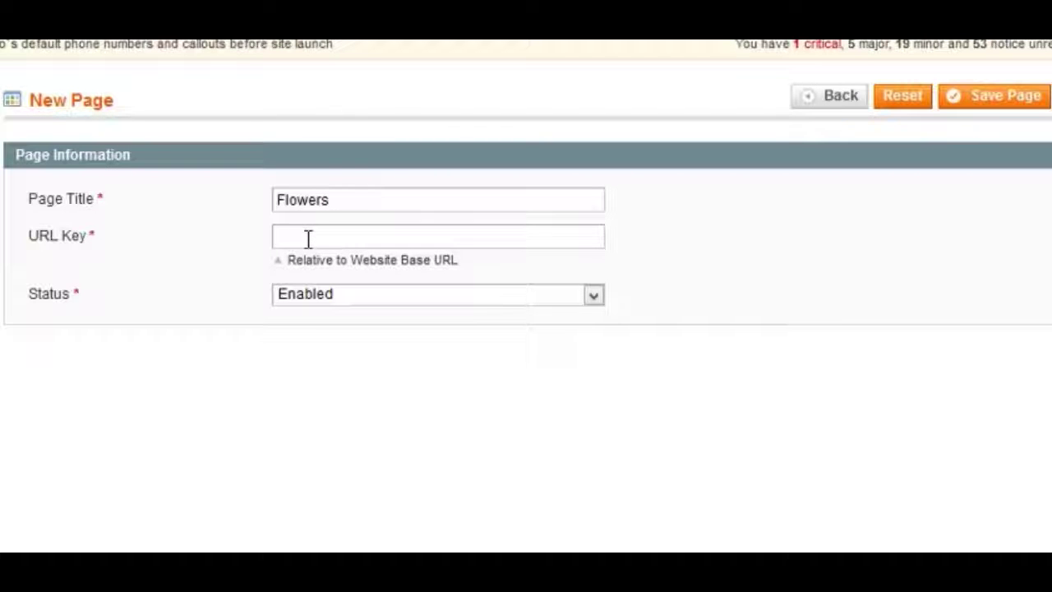
{"action": "type", "text": "buy-flowers"}
{"action": "left_click_drag", "start_coordinate": [306, 237], "coordinate": [263, 239]}
{"action": "key", "text": "BackSpace"}
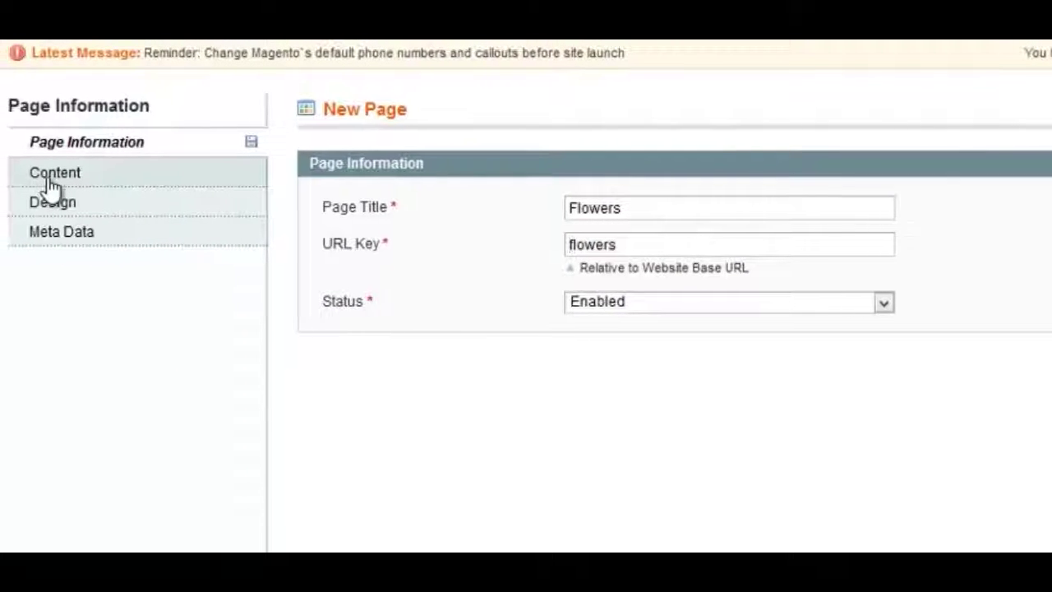
Enter 'Buy Flowers Online From Us' as the Flowers page's Content Heading.
{"action": "left_click", "coordinate": [51, 182]}
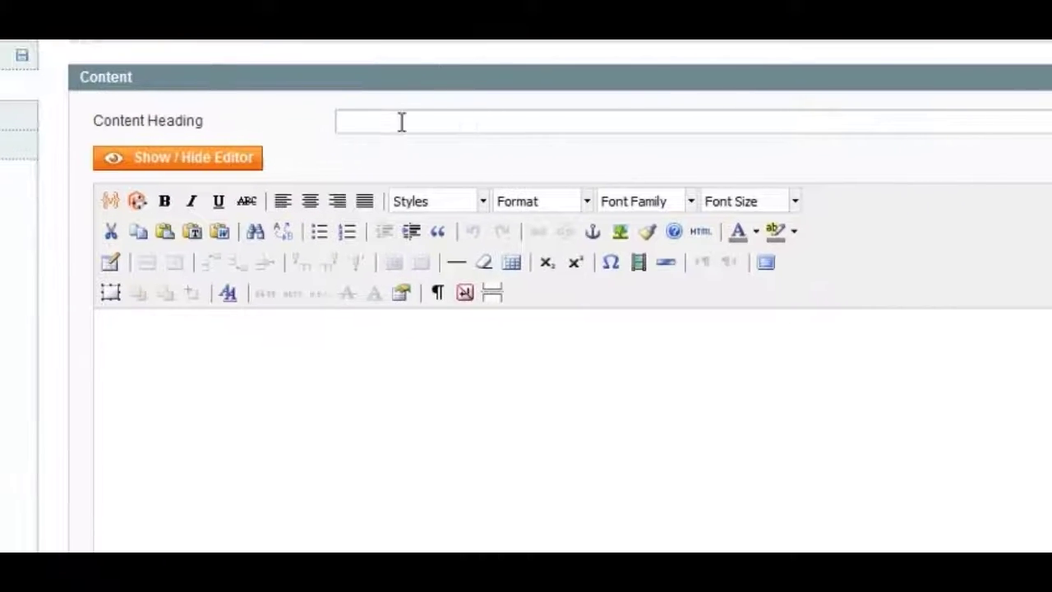
{"action": "left_click", "coordinate": [402, 122]}
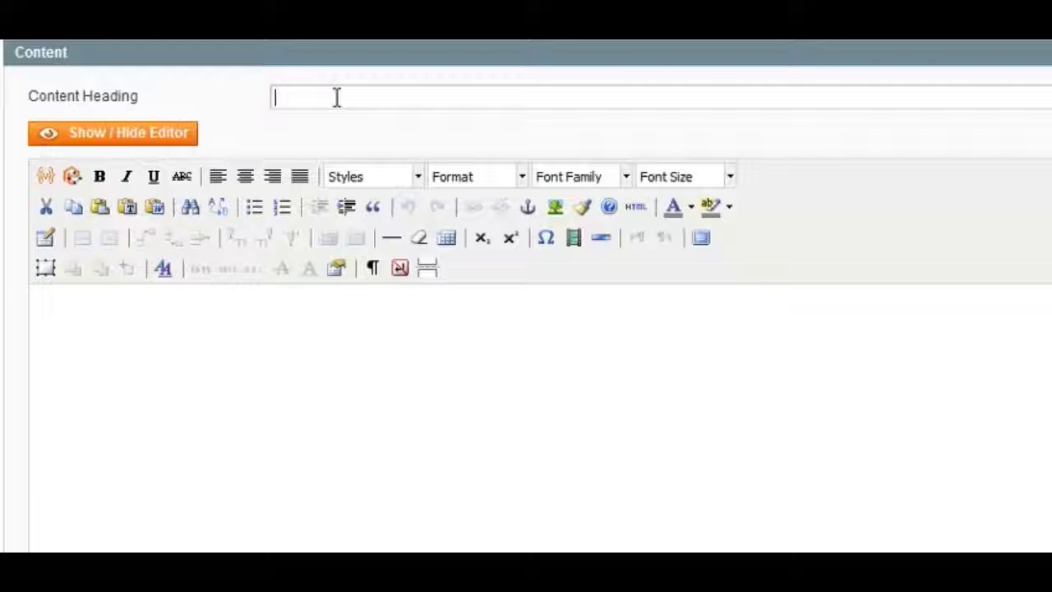
{"action": "type", "text": "Buy Flowers Online "}
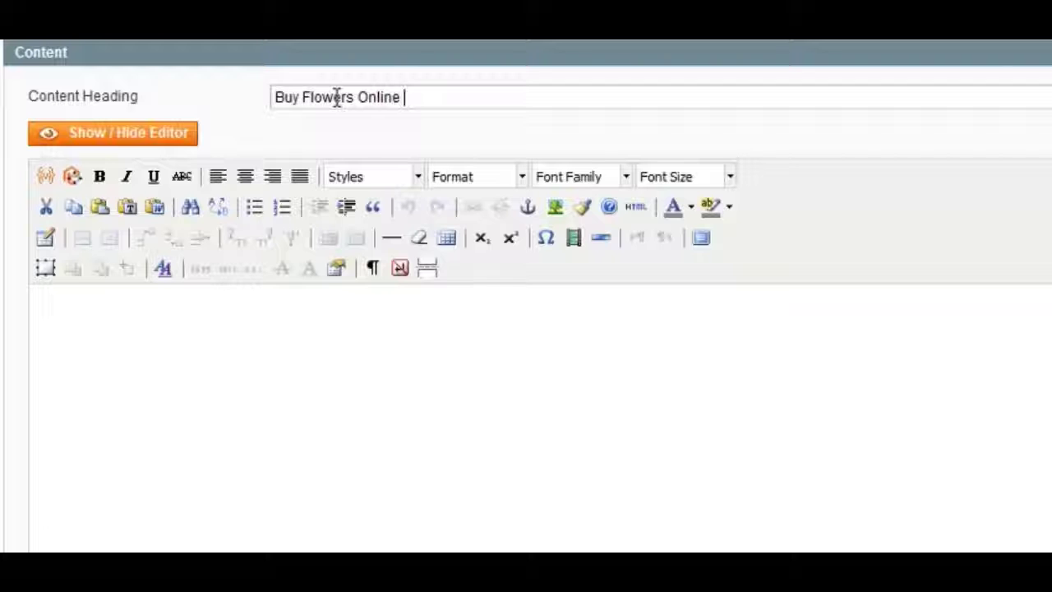
{"action": "type", "text": "From Us"}
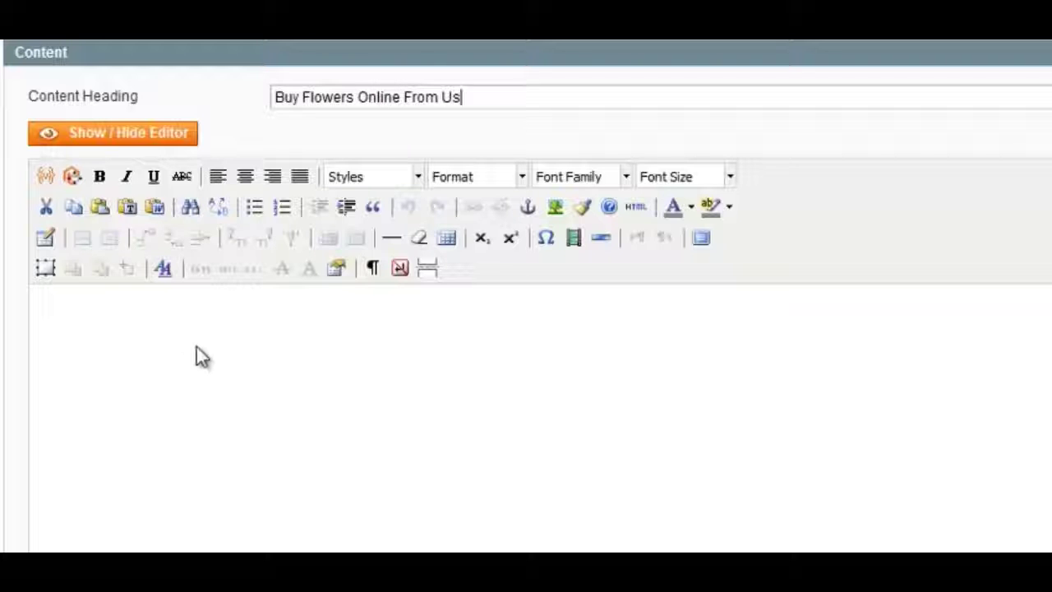
{"action": "left_click", "coordinate": [185, 349]}
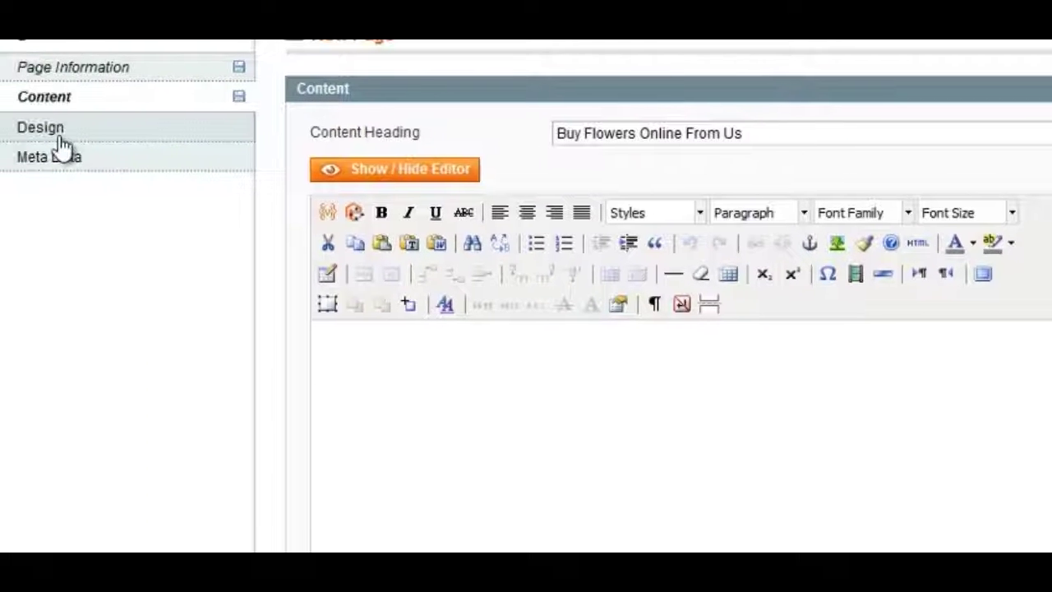
{"action": "left_click", "coordinate": [59, 138]}
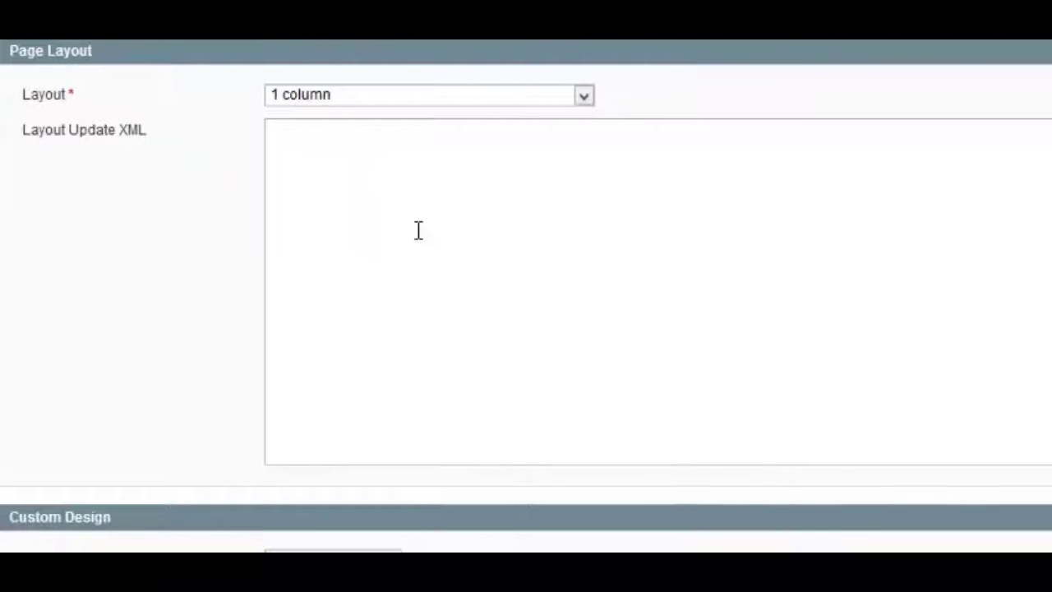
Keep the page layout at 1 column and bring up the Meta Data keywords and description fields.
{"action": "left_click", "coordinate": [411, 97]}
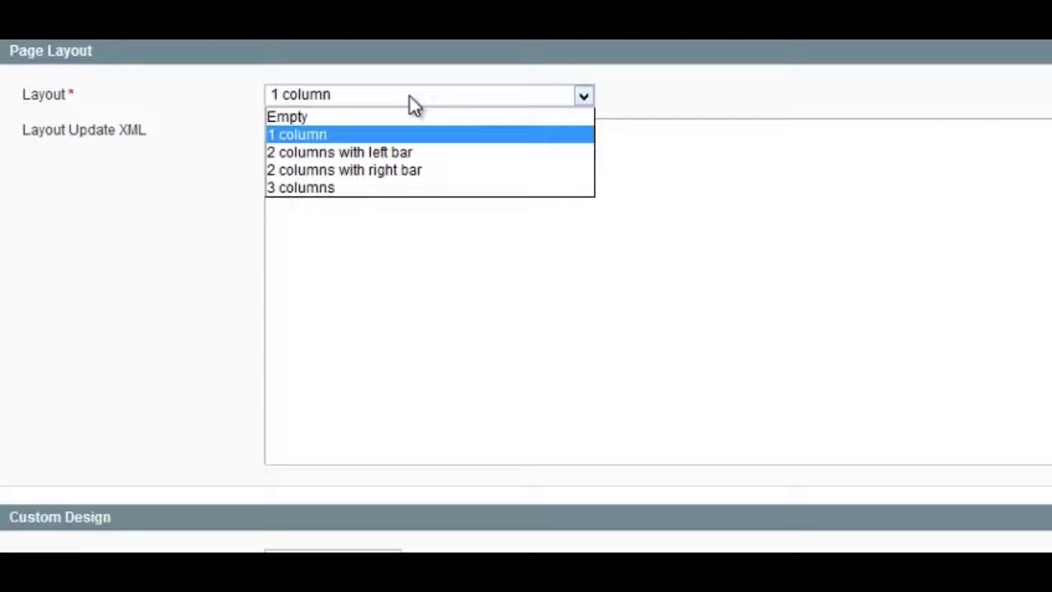
{"action": "left_click", "coordinate": [410, 96]}
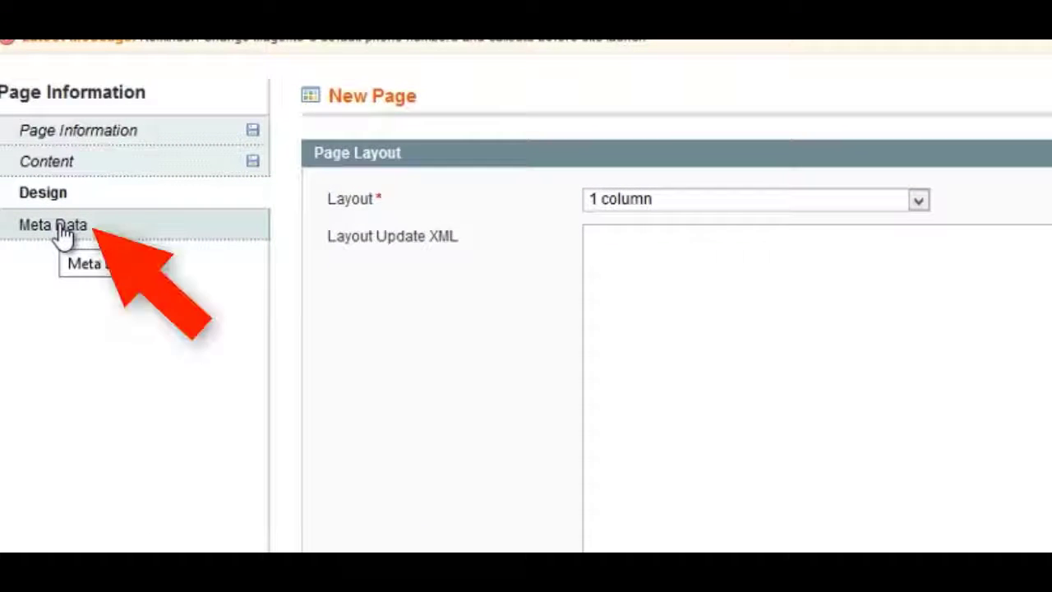
{"action": "left_click", "coordinate": [63, 234]}
{"action": "left_click", "coordinate": [502, 195]}
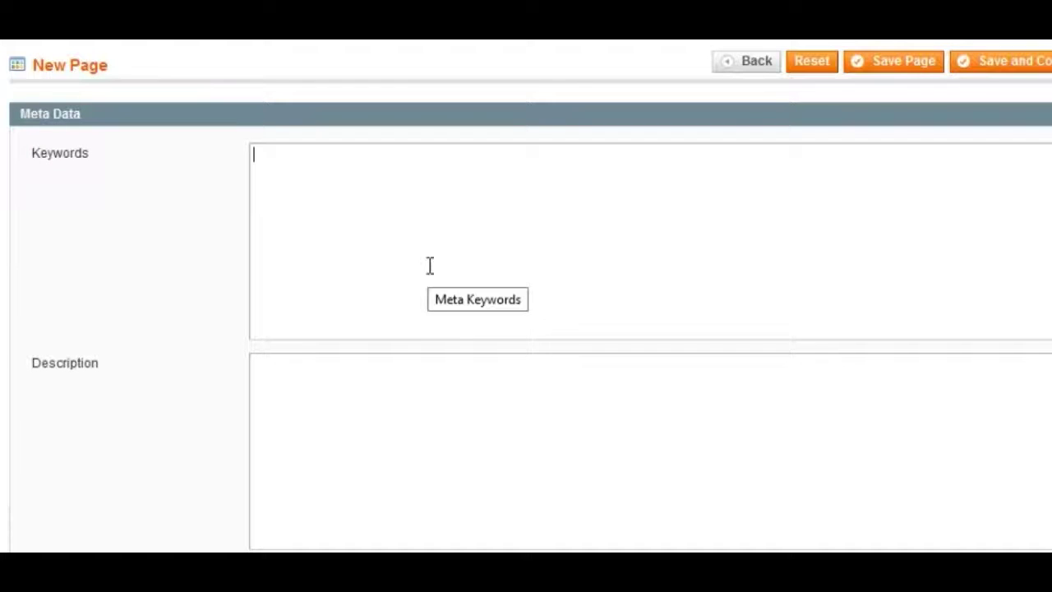
{"action": "left_click", "coordinate": [398, 417]}
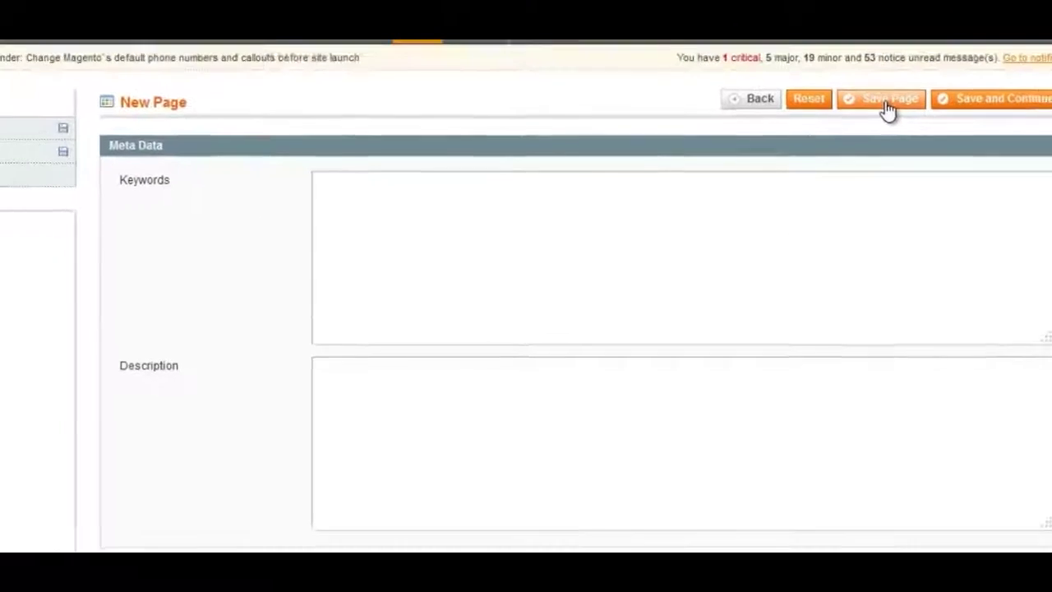
Save the Flowers page, returning to the Manage Pages list.
{"action": "left_click", "coordinate": [901, 69]}
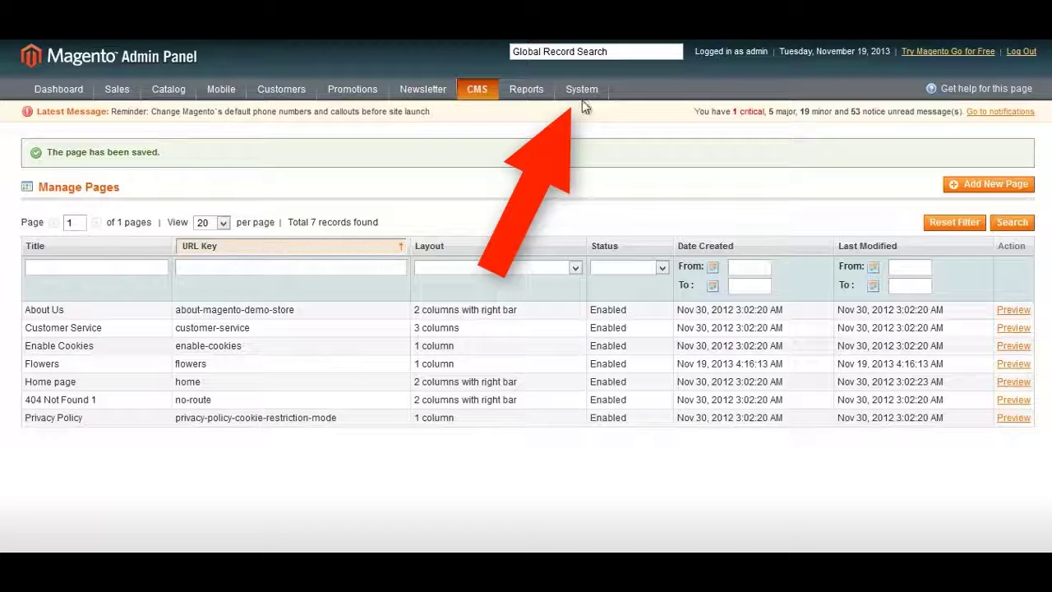
{"action": "mouse_move", "coordinate": [579, 91]}
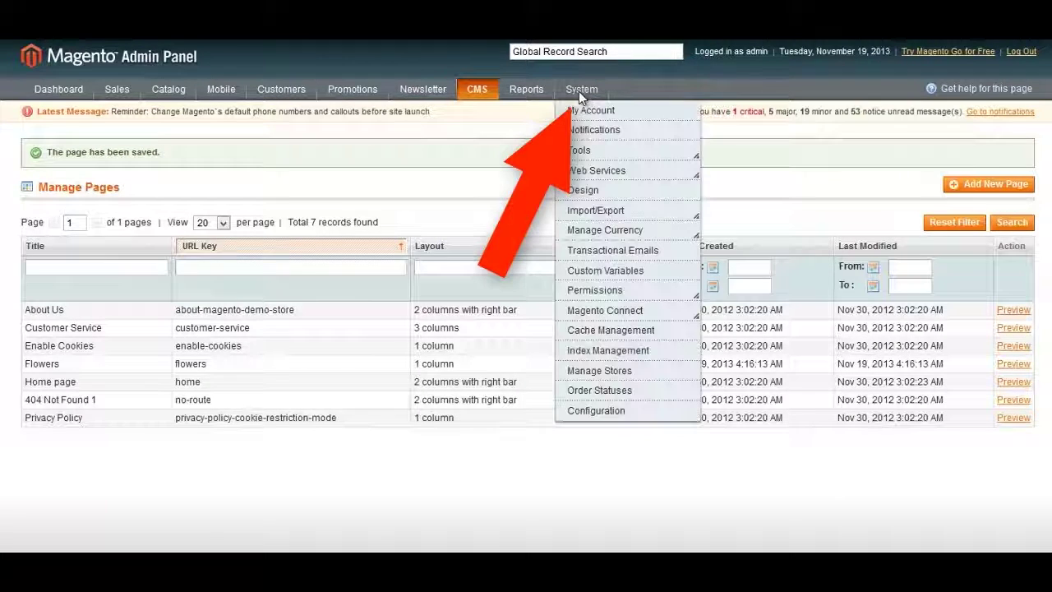
In Google Sitemap configuration, set generation Enabled to Yes and Frequency to Weekly.
{"action": "left_click", "coordinate": [594, 411]}
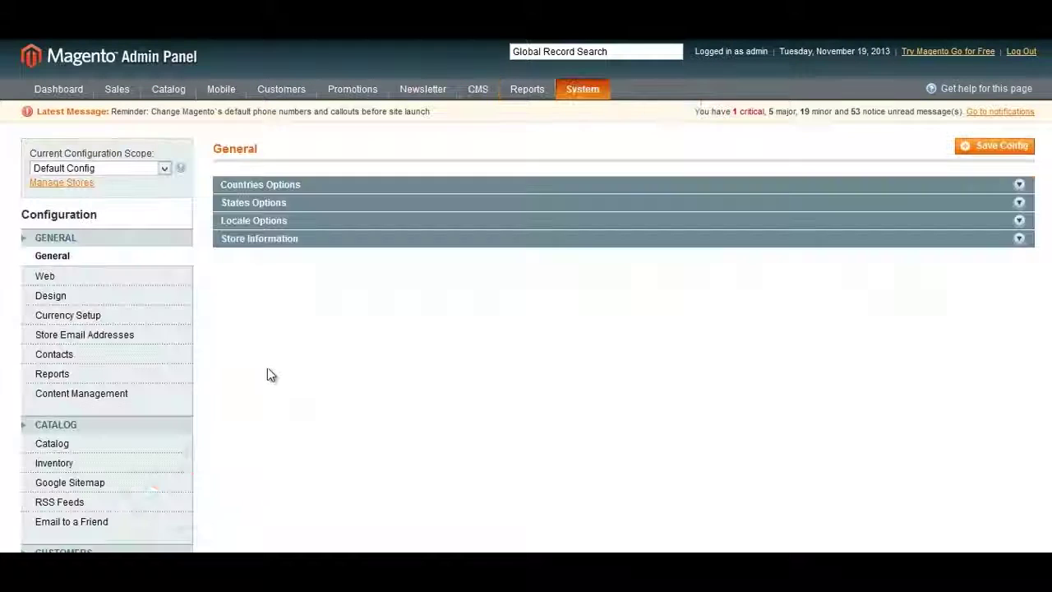
{"action": "left_click", "coordinate": [87, 490]}
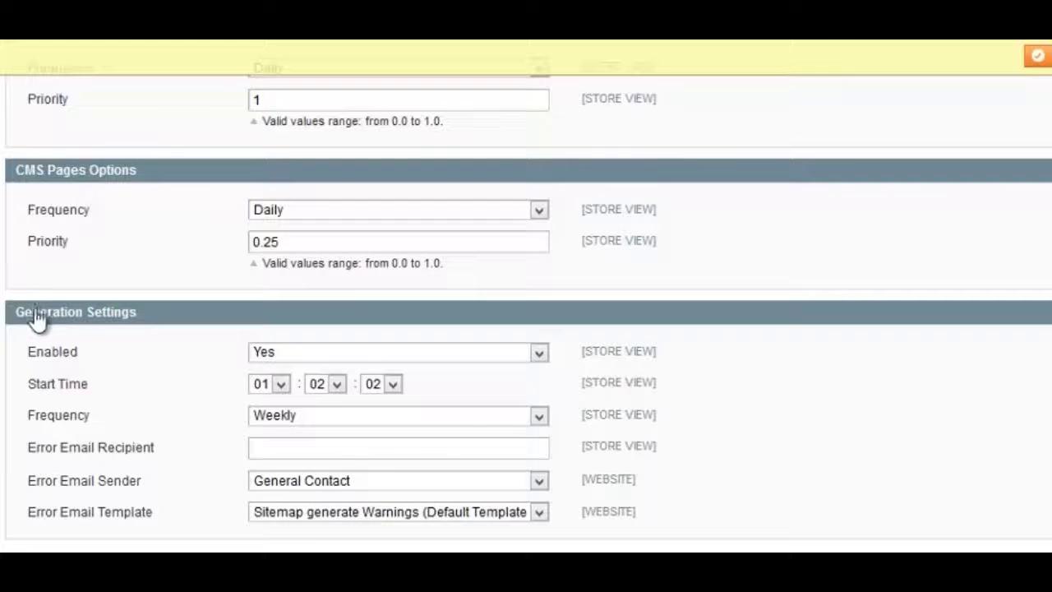
{"action": "left_click", "coordinate": [319, 356]}
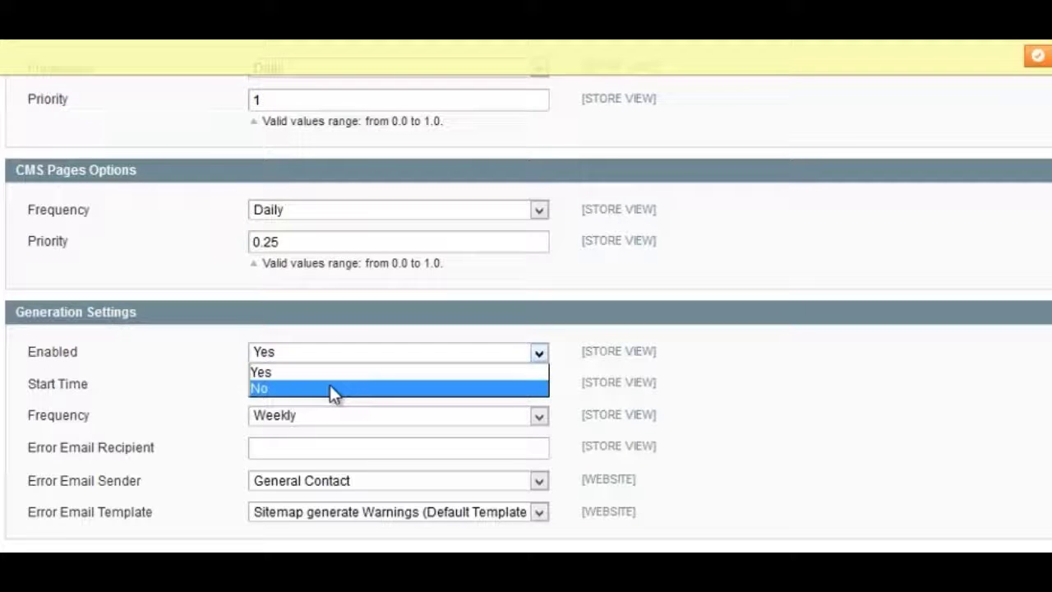
{"action": "left_click", "coordinate": [329, 384]}
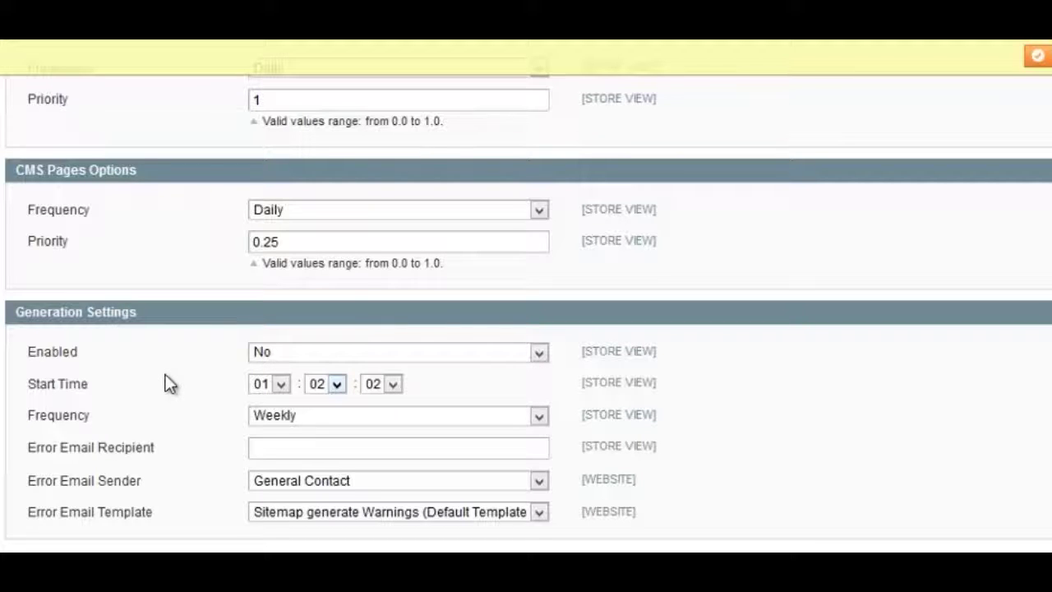
{"action": "left_click", "coordinate": [270, 355]}
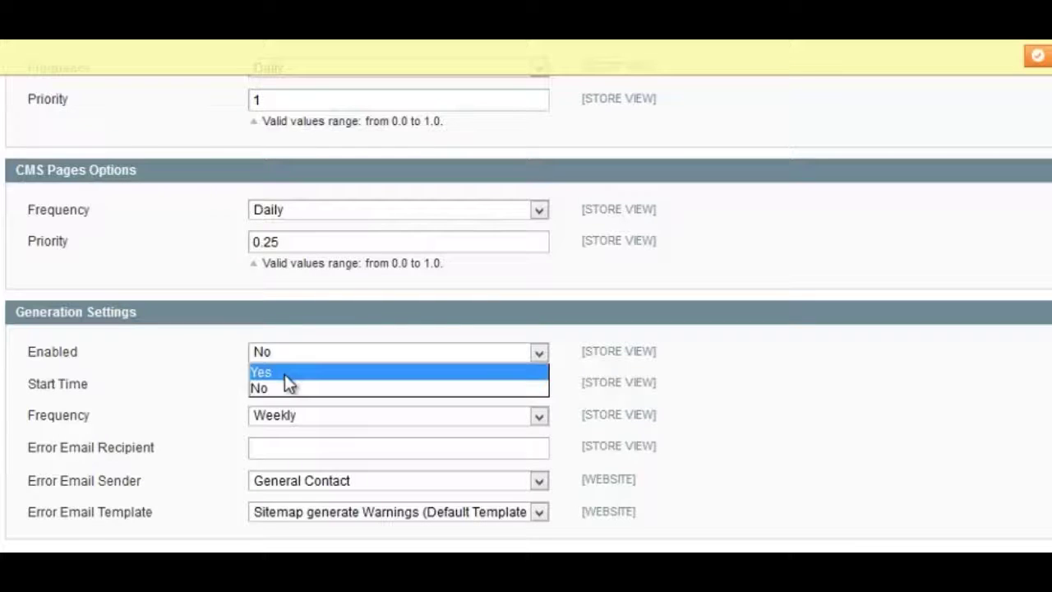
{"action": "left_click", "coordinate": [284, 374]}
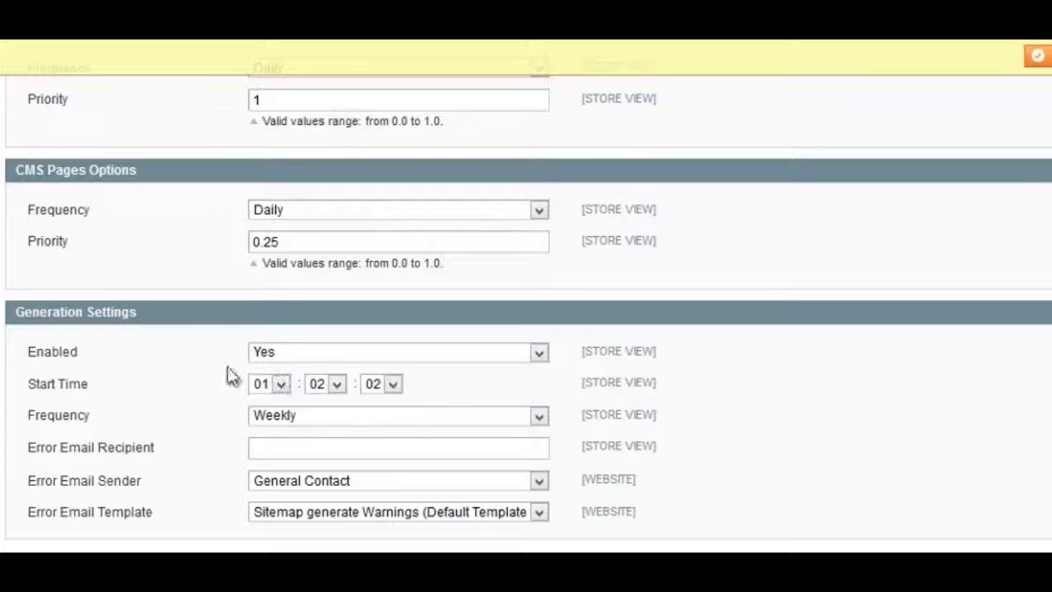
{"action": "left_click", "coordinate": [332, 416]}
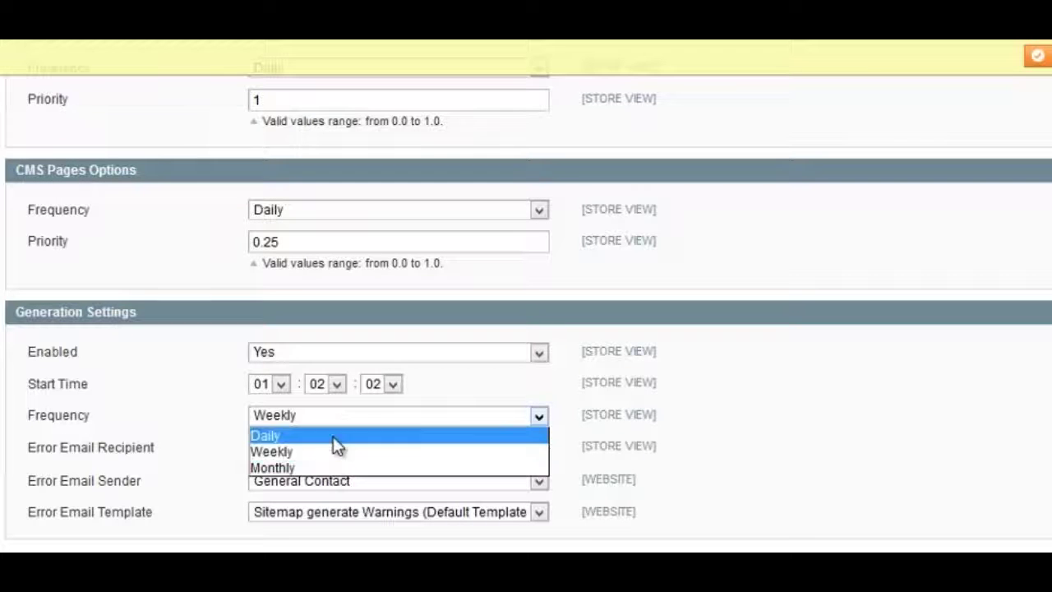
{"action": "left_click", "coordinate": [330, 433]}
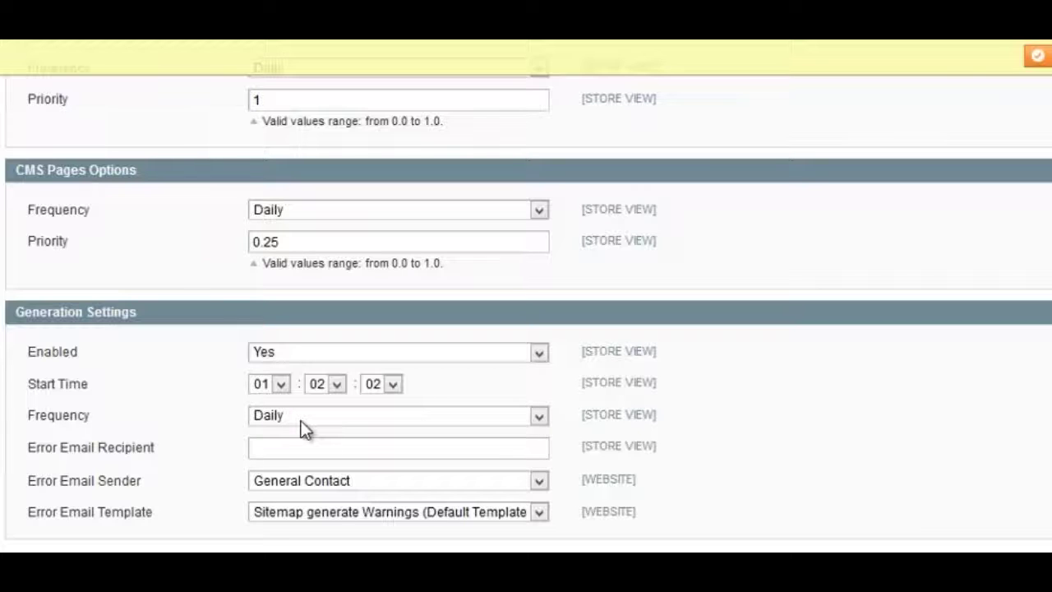
{"action": "left_click", "coordinate": [302, 427]}
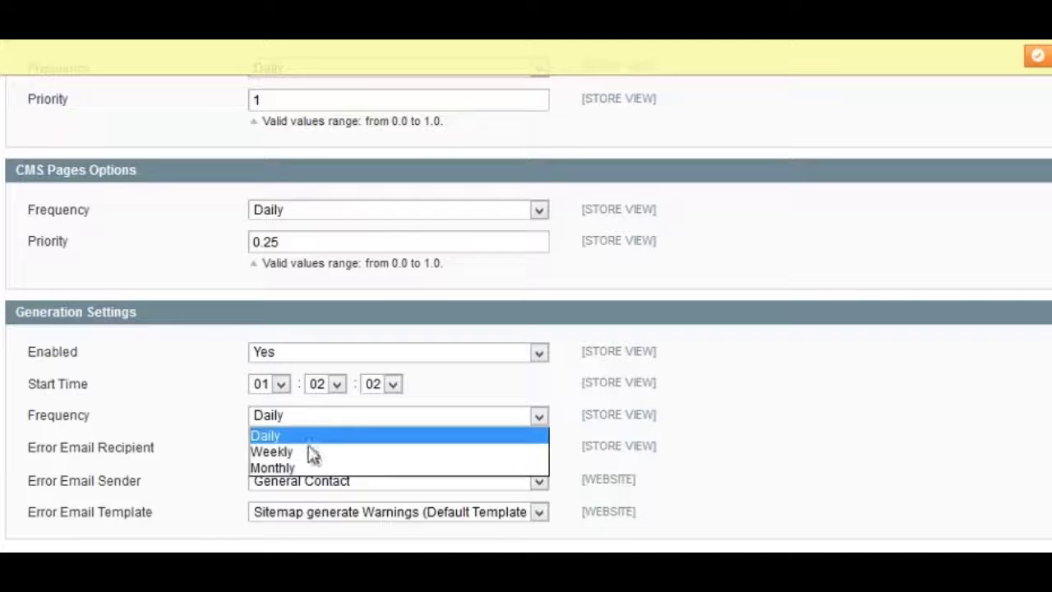
{"action": "left_click", "coordinate": [307, 450]}
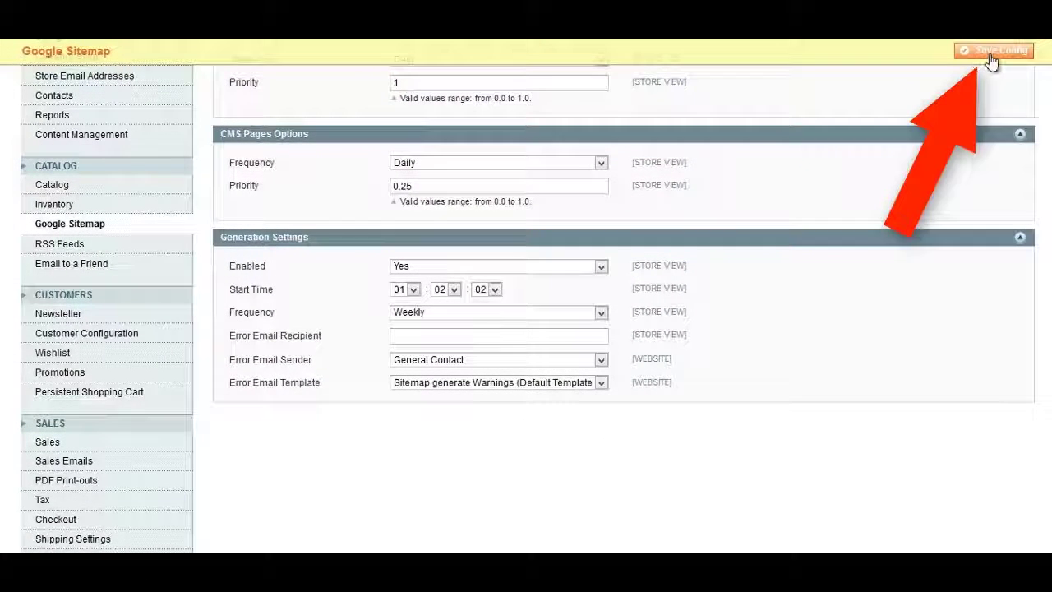
Save the Google Sitemap settings so weekly sitemap generation is stored.
{"action": "left_click", "coordinate": [991, 56]}
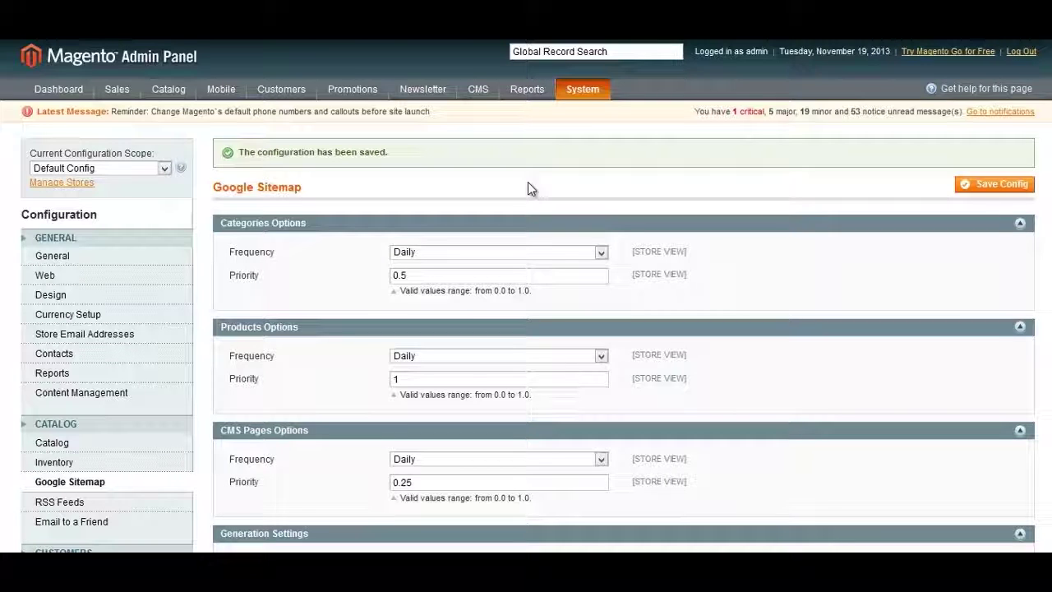
{"action": "mouse_move", "coordinate": [576, 96]}
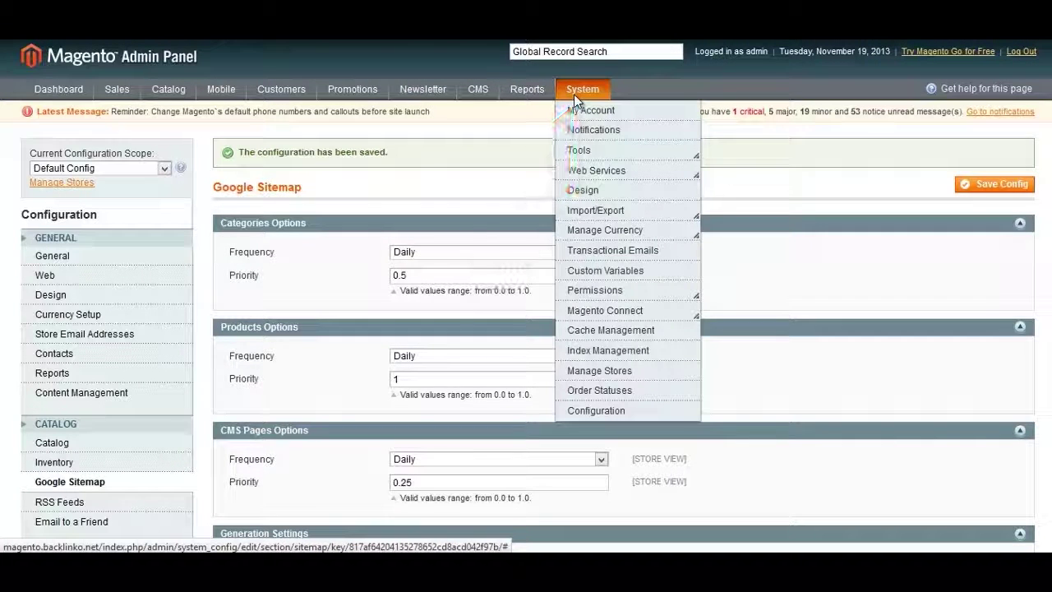
Go to System > Cache Management to view the eight cache types, all Enabled.
{"action": "left_click", "coordinate": [586, 331]}
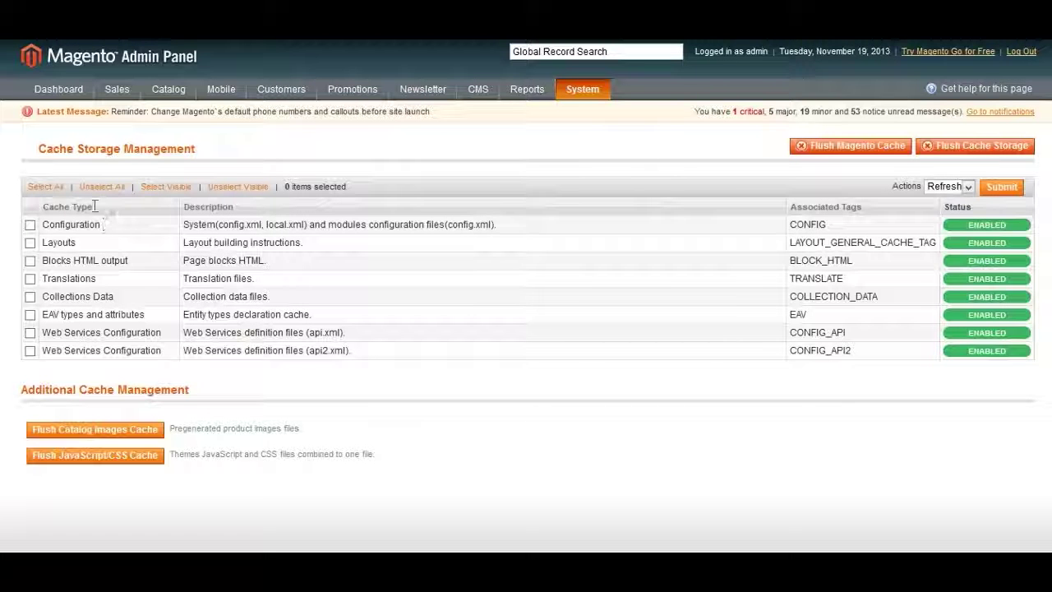